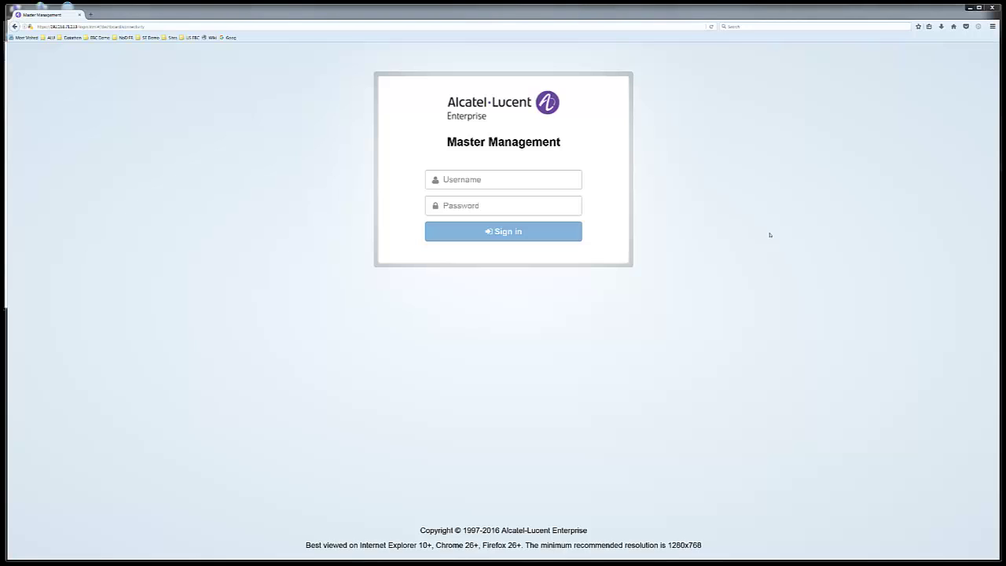
Step: Sign in to OmniVista Master Management with the administrator username and password
click(567, 181)
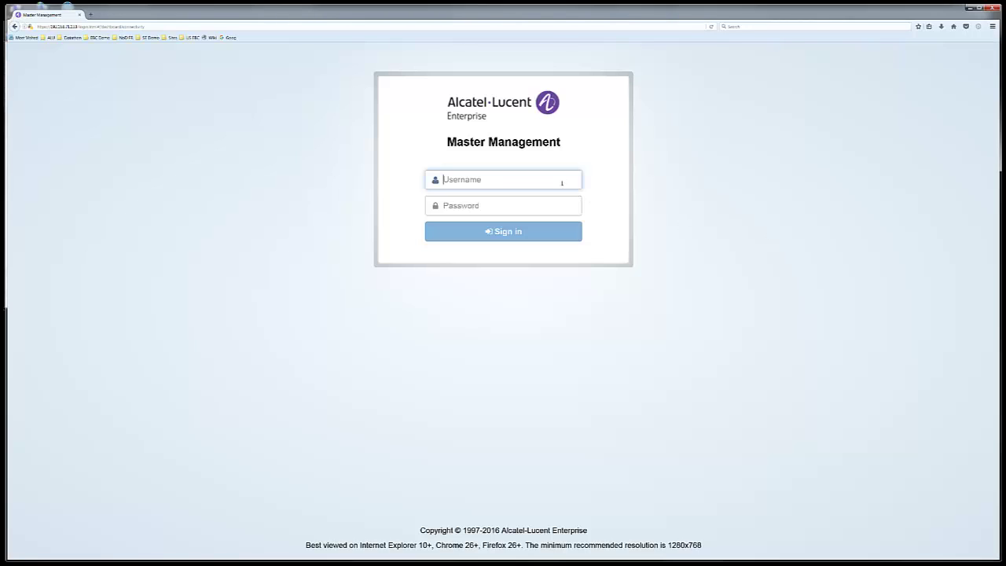
text(MasterAdmin)
key(Tab)
text(******)
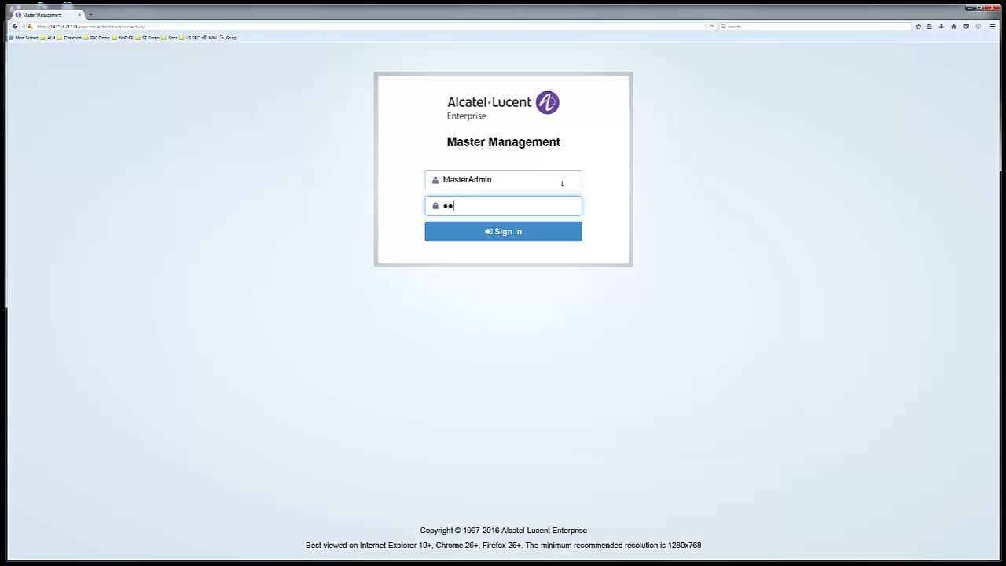
key(Return)
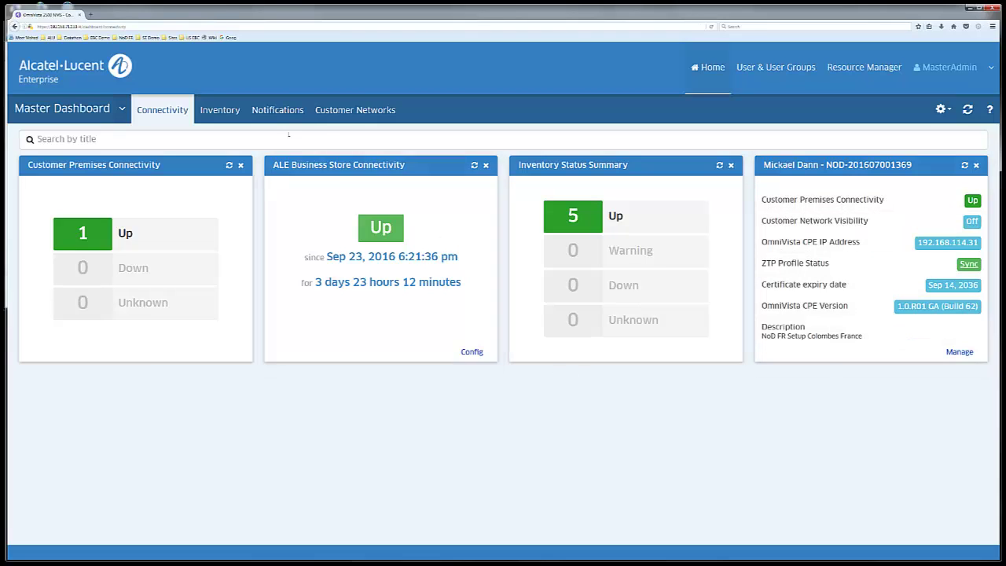
Step: Break down the inventory summary by type, location, version and NOD, showing 5 NOD devices
click(231, 117)
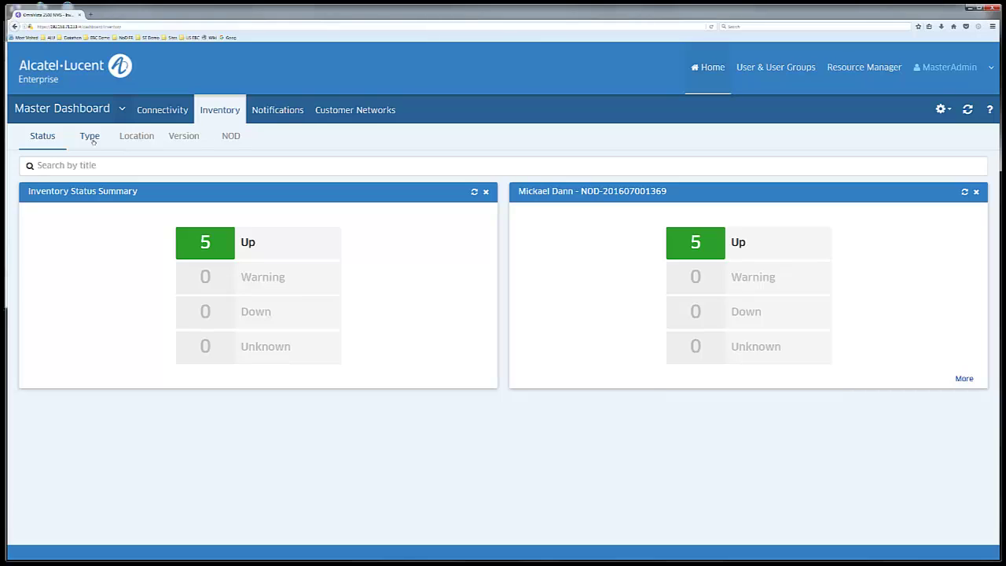
click(90, 136)
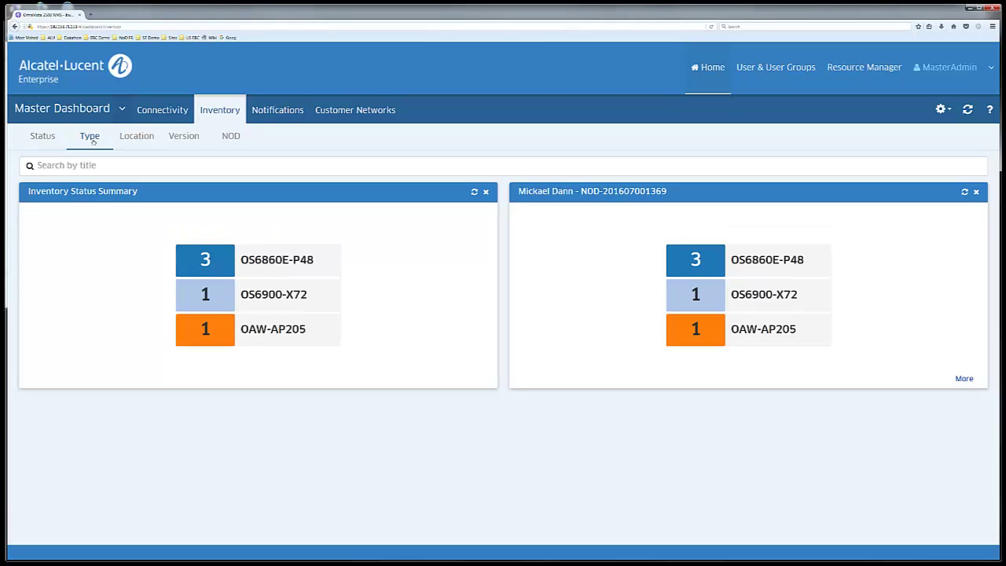
click(136, 139)
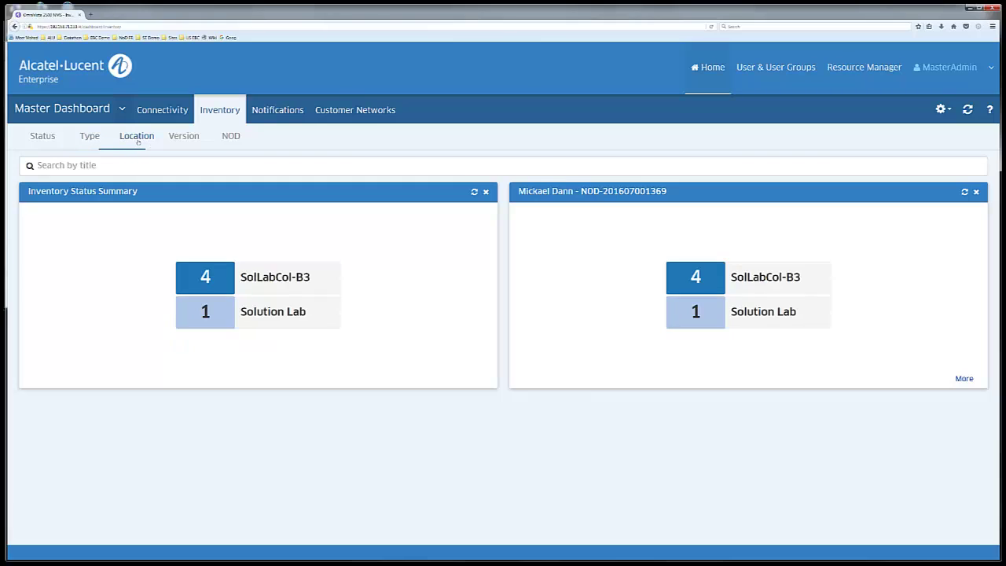
click(189, 139)
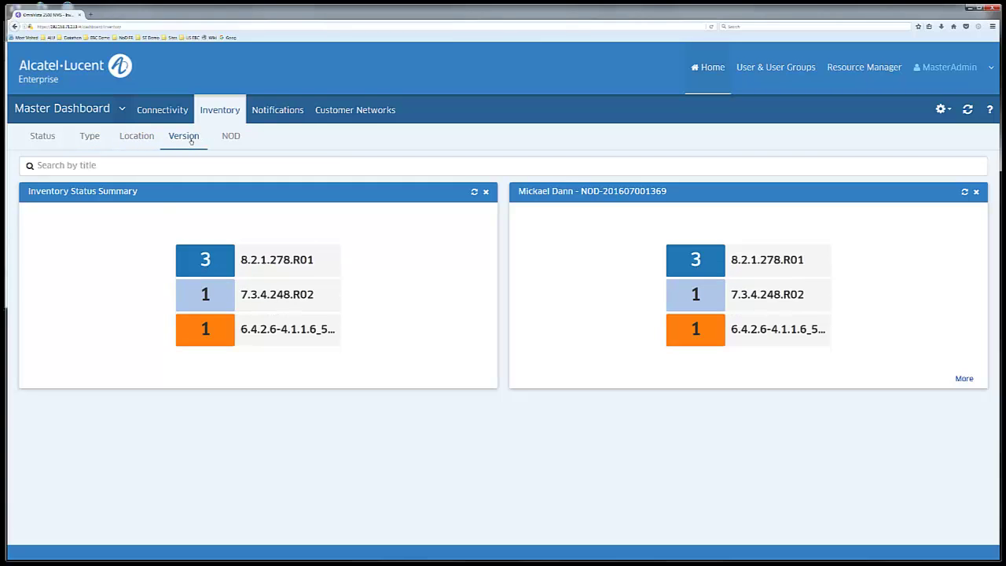
click(234, 138)
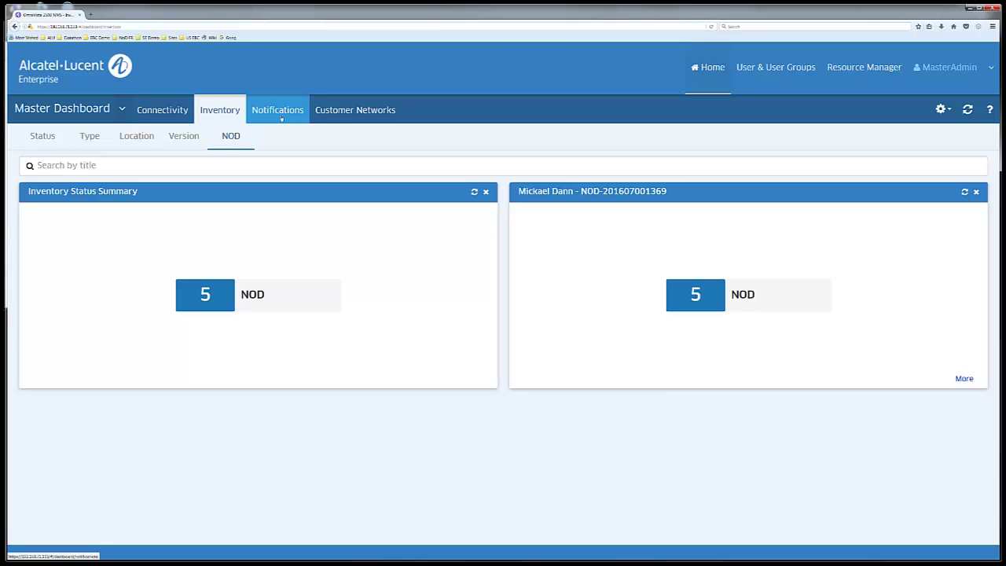
Step: Open the notifications summary and list the customer network's 13 notifications
click(281, 114)
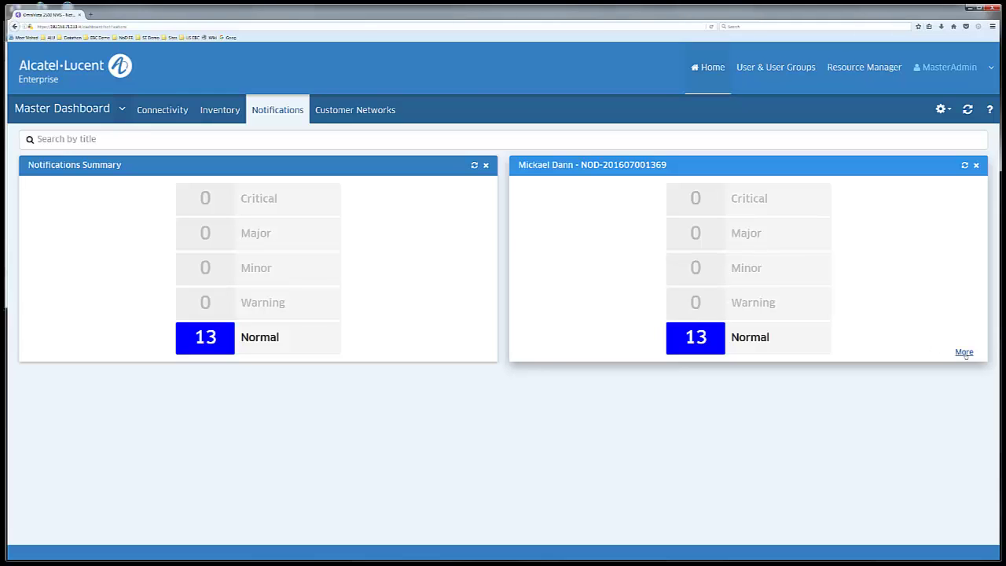
click(963, 352)
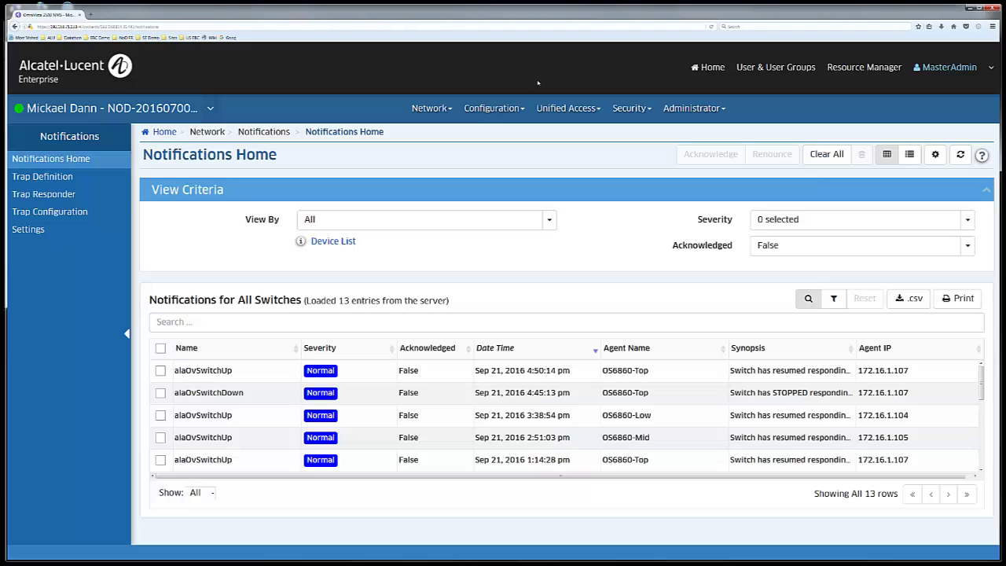
Step: Go back to the dashboard, select the customer network in Customer Networks, and open its ZTP configuration
click(71, 79)
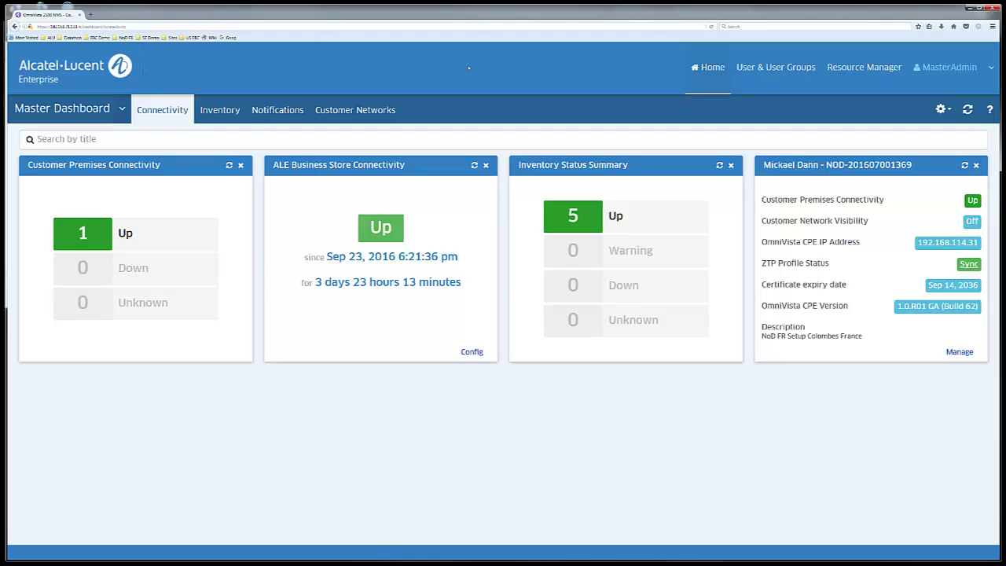
click(347, 111)
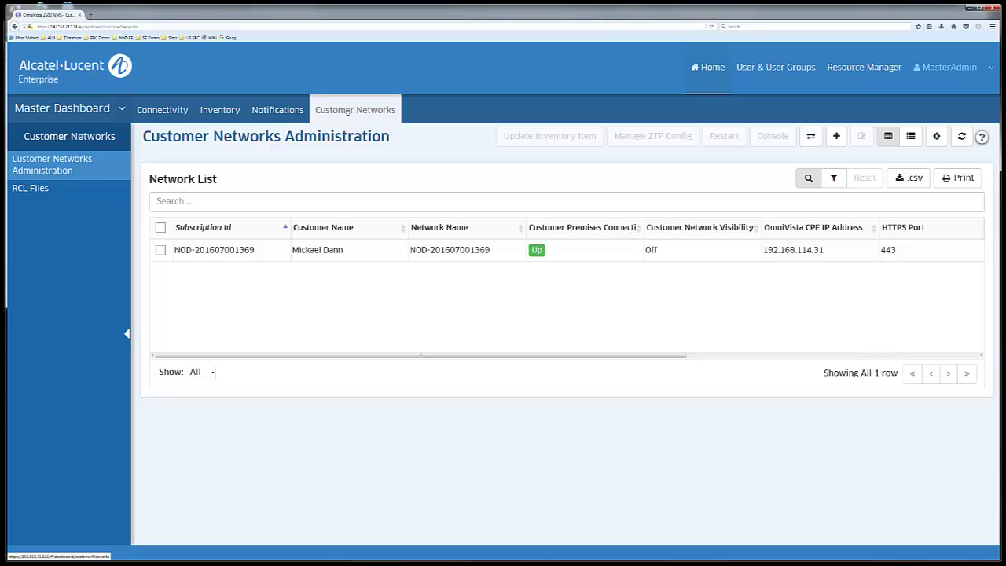
click(160, 250)
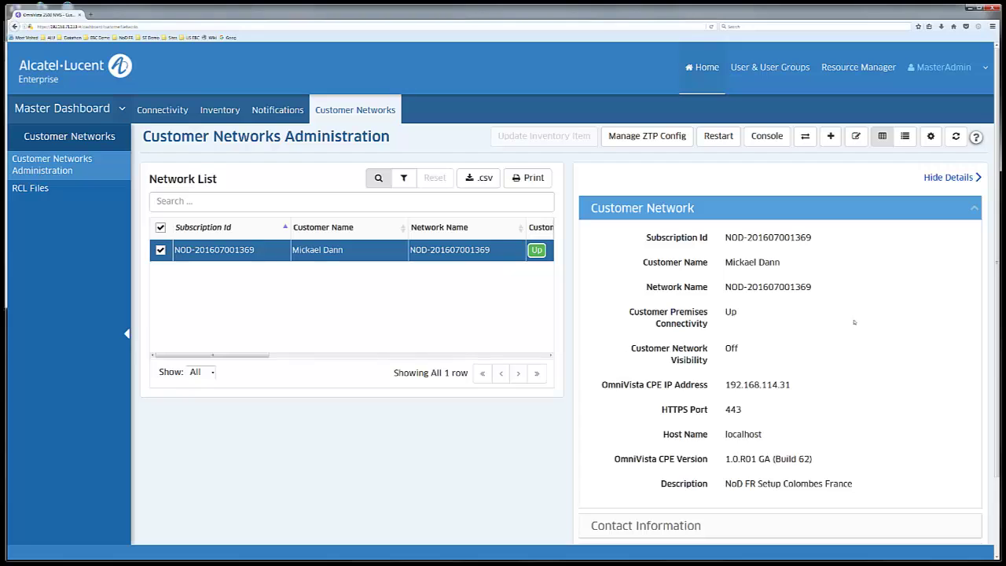
click(642, 140)
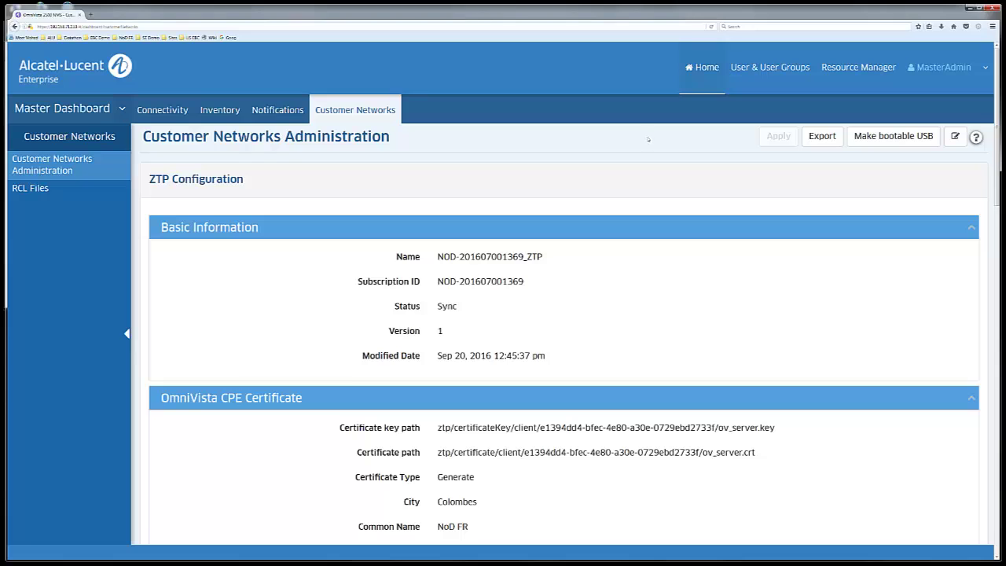
Step: Cancel the bootable USB creation and reselect the customer network to show its details
click(890, 139)
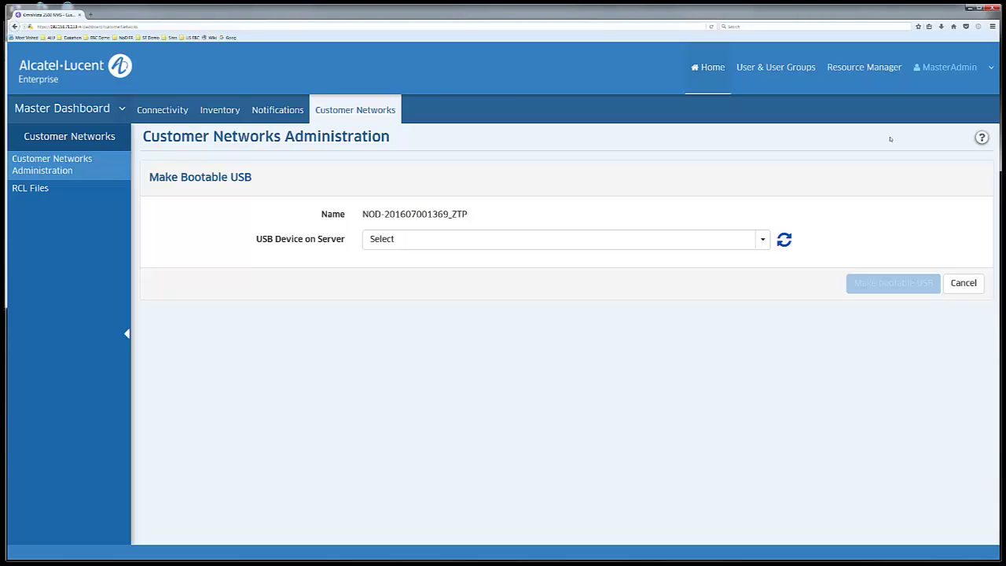
click(971, 290)
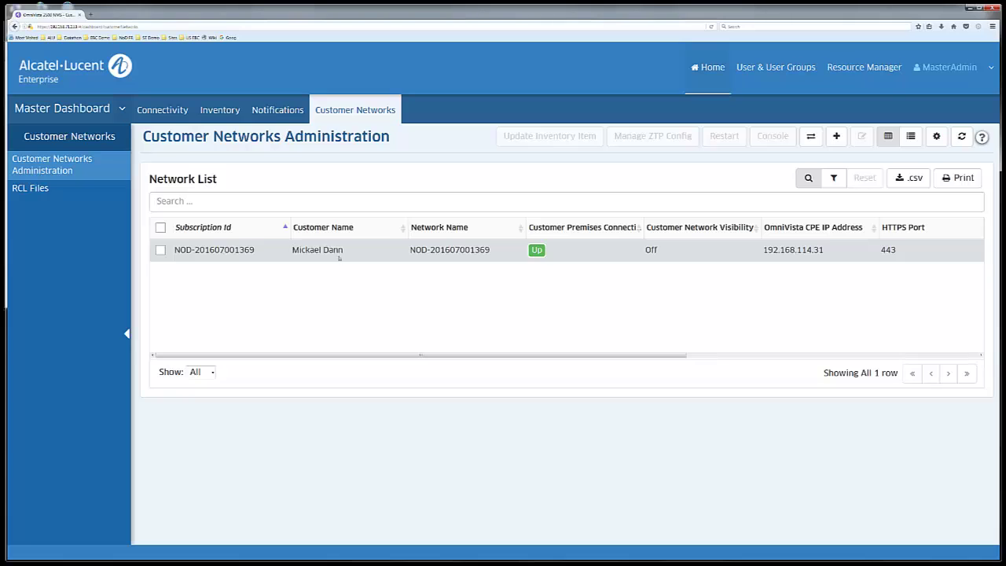
click(163, 250)
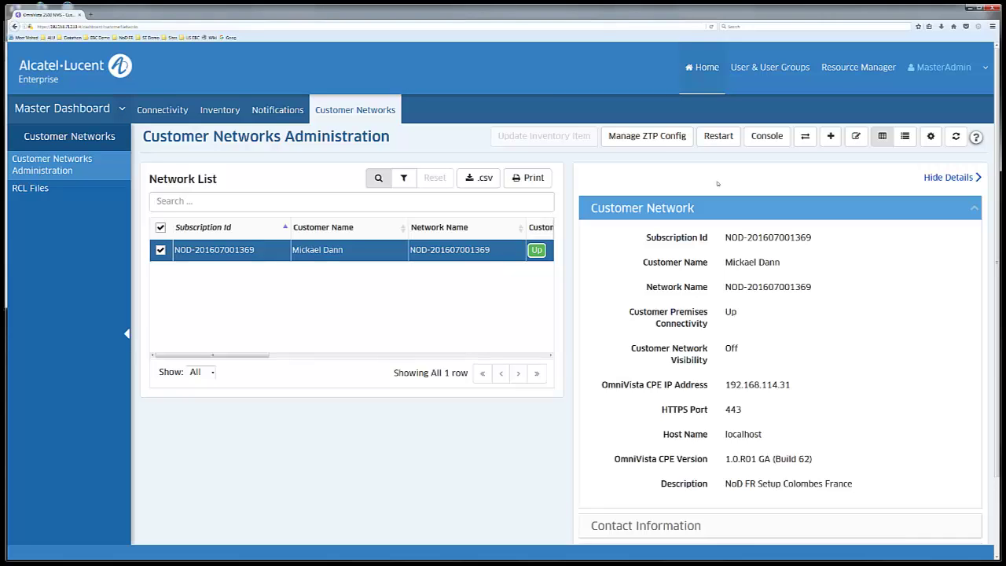
Step: View the User & User Groups page, then go to the Resource Manager home
click(786, 71)
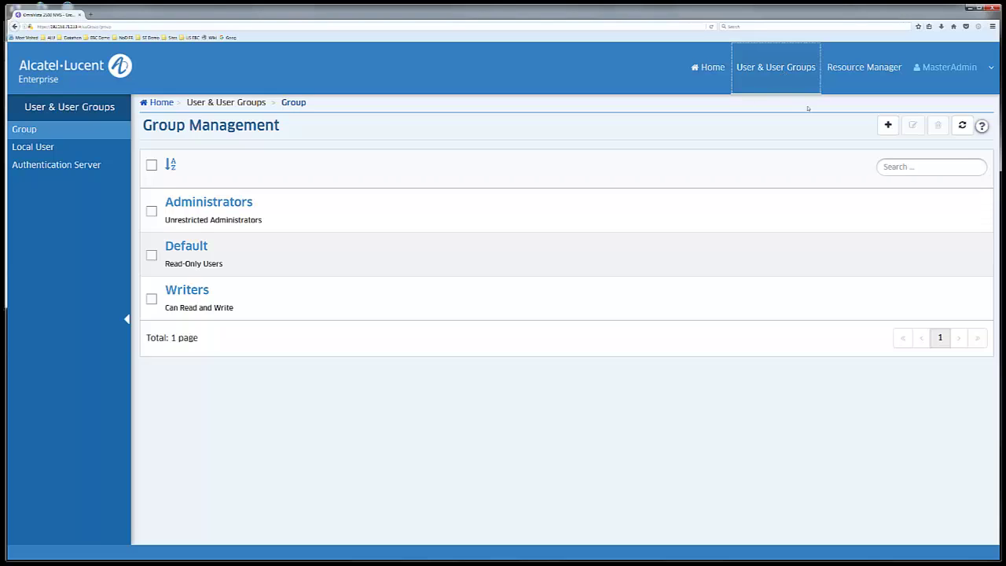
click(853, 69)
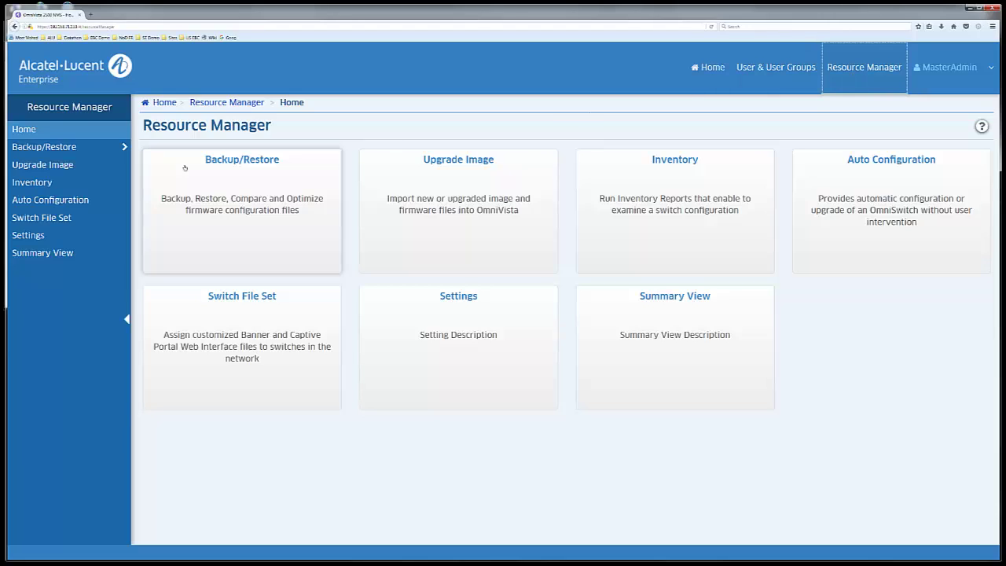
Step: Look at Backup/Restore, then open Upgrade Image and cancel an upgrade file import
click(149, 179)
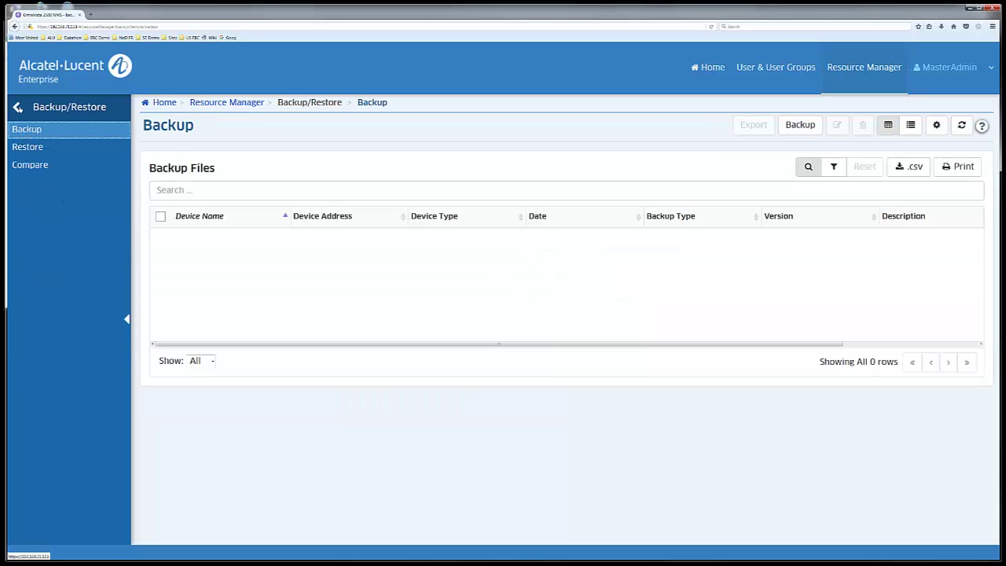
click(16, 107)
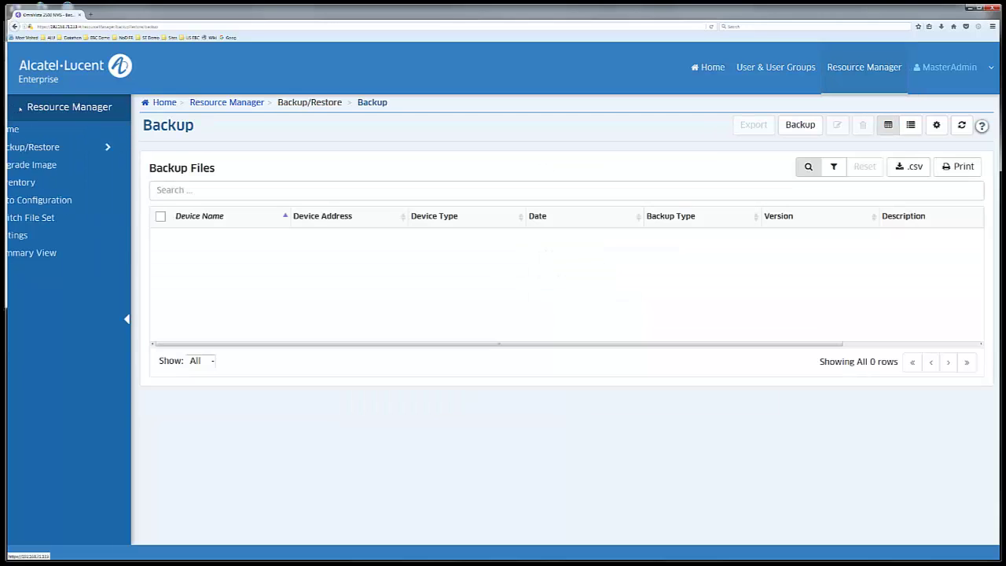
click(42, 167)
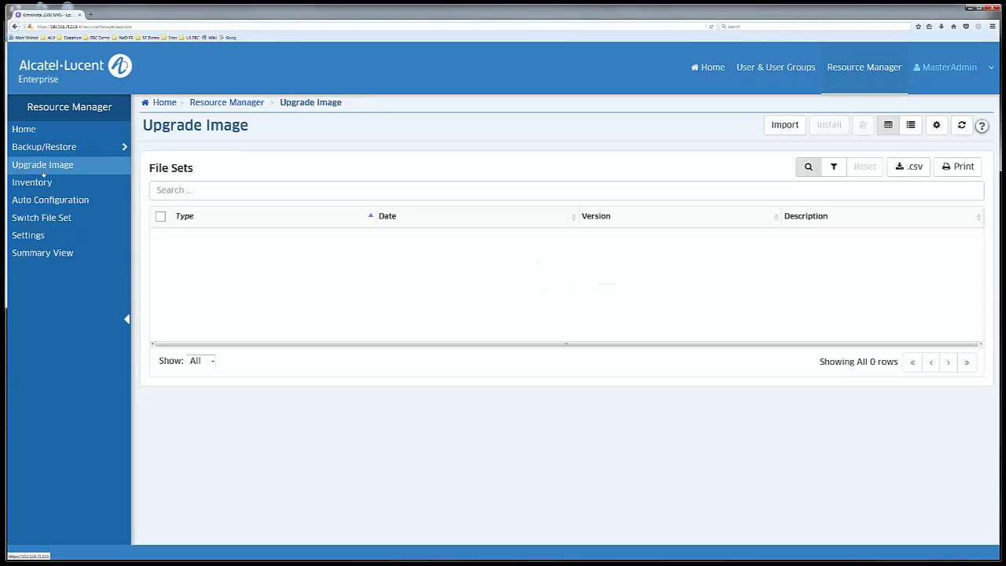
click(782, 124)
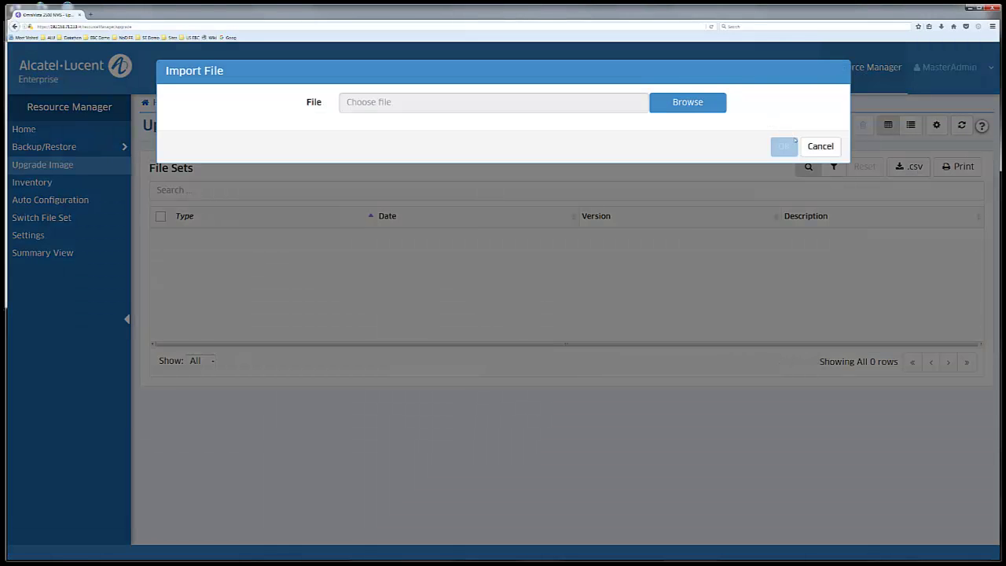
click(809, 146)
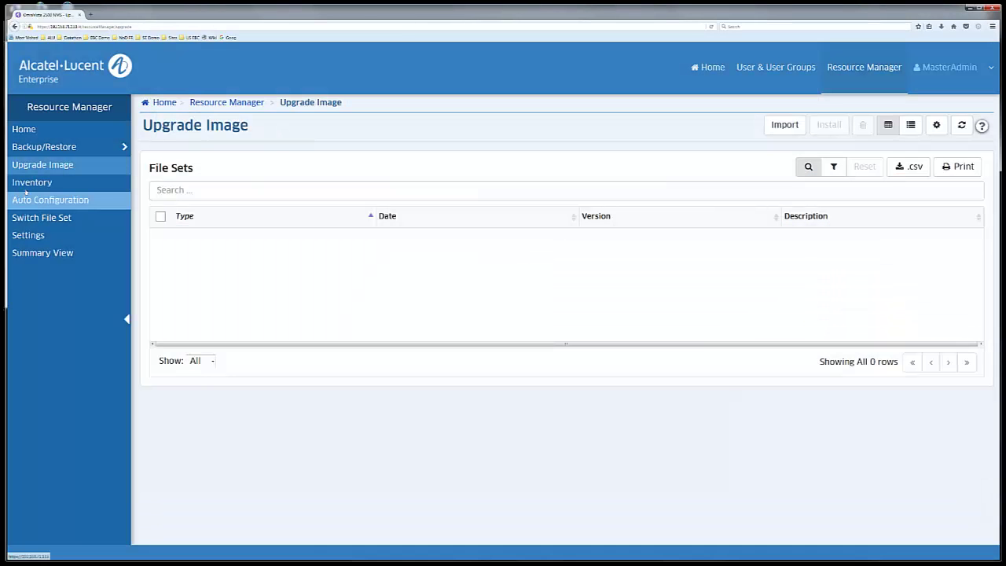
Step: Set the Inventory report to the customer network with Detail content
click(26, 185)
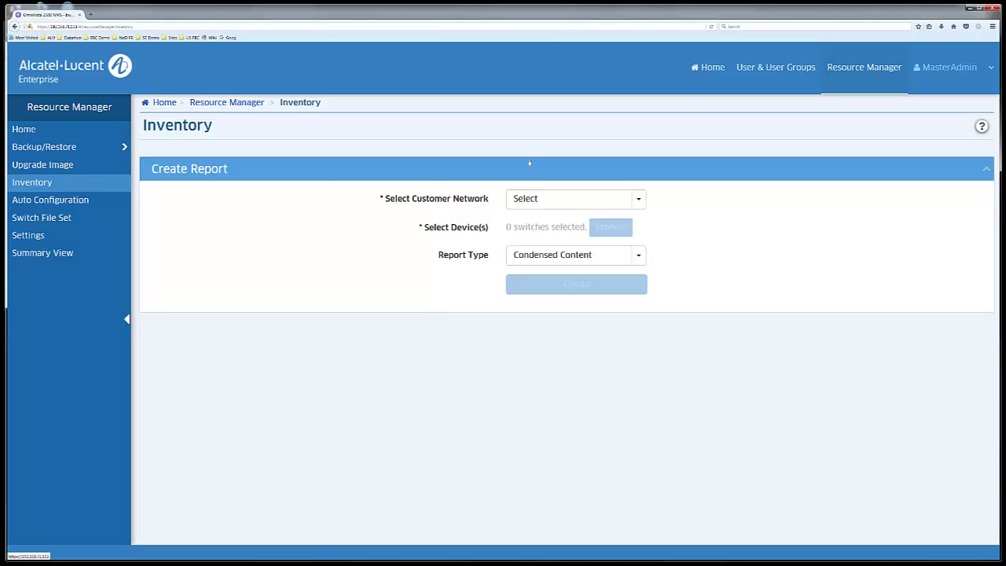
click(637, 198)
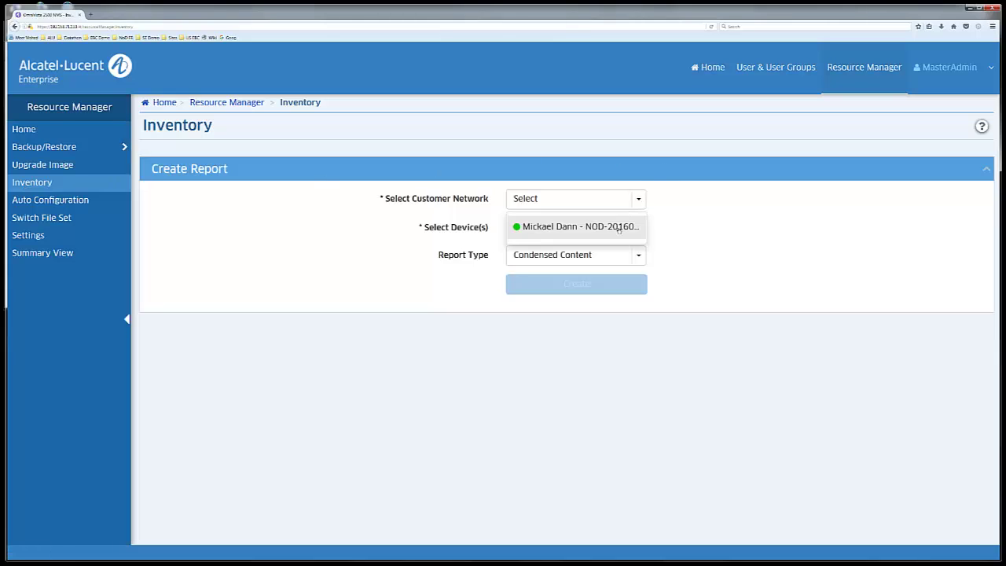
click(619, 228)
click(642, 257)
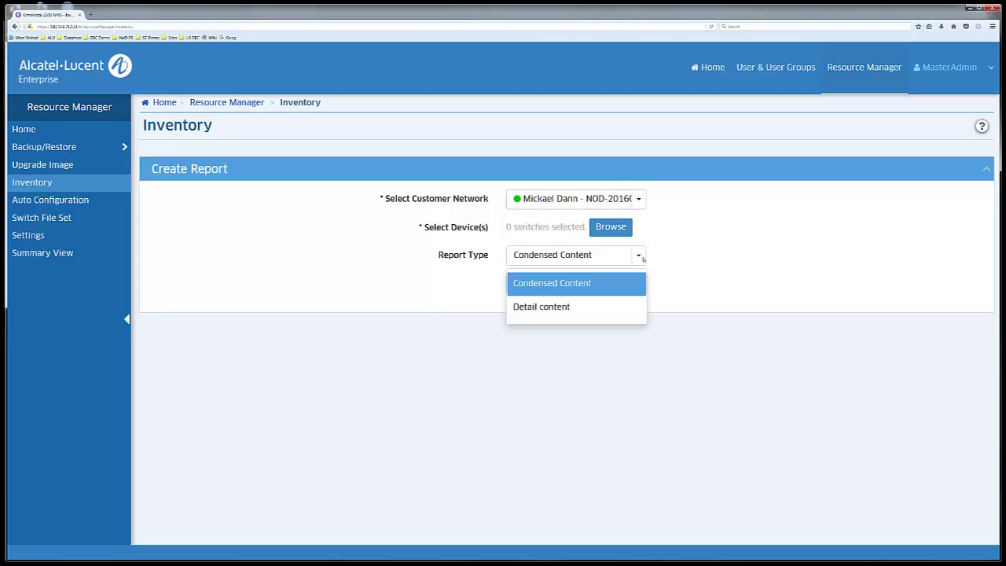
click(614, 313)
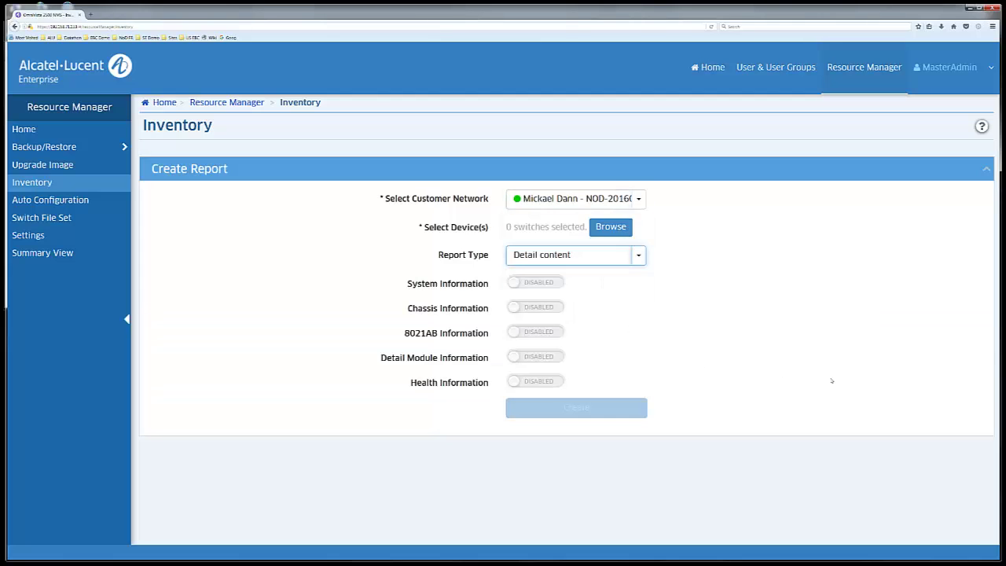
Step: View the Auto Configuration, Switch File Set and backup retention settings pages, then return to the Master Dashboard
click(42, 201)
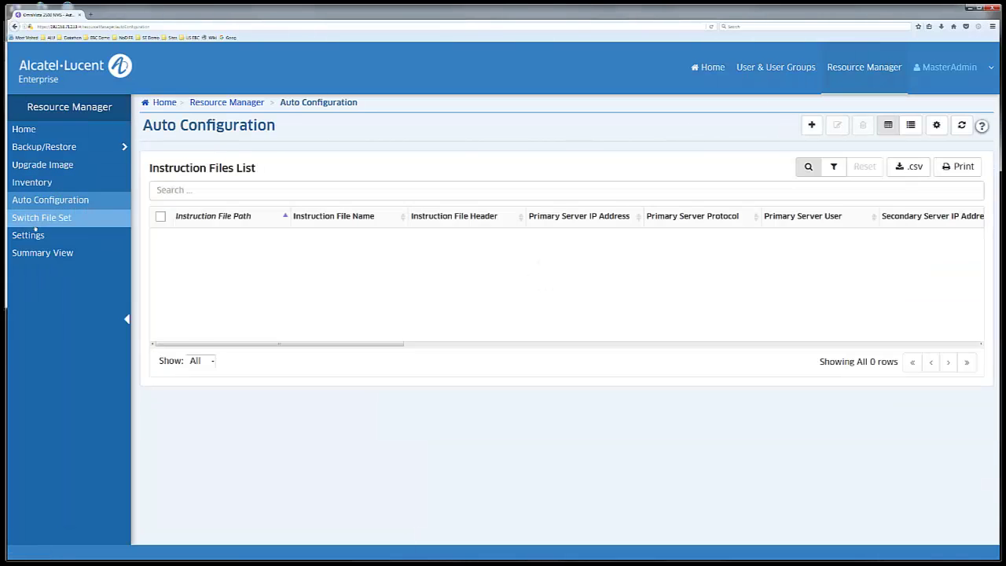
click(38, 223)
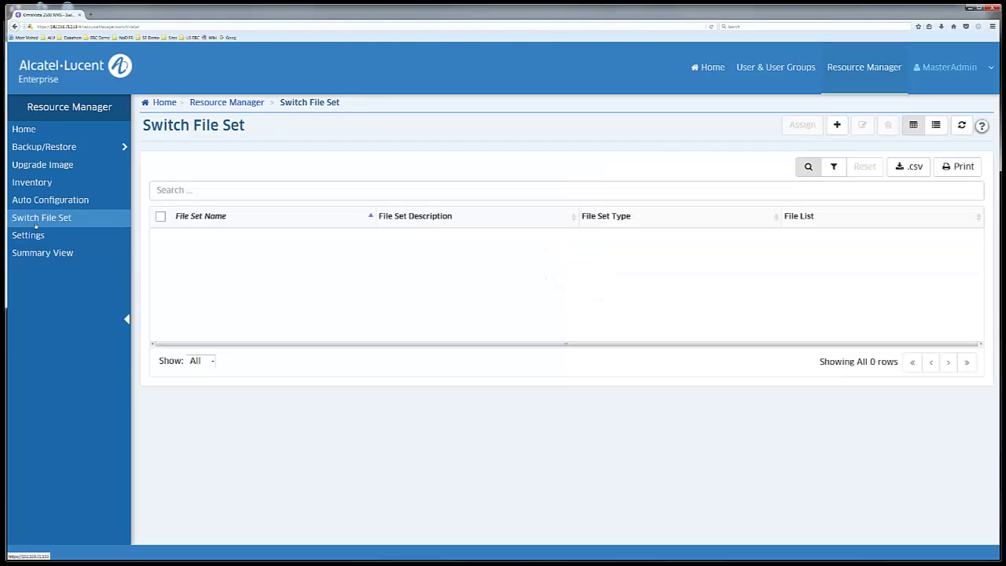
click(29, 241)
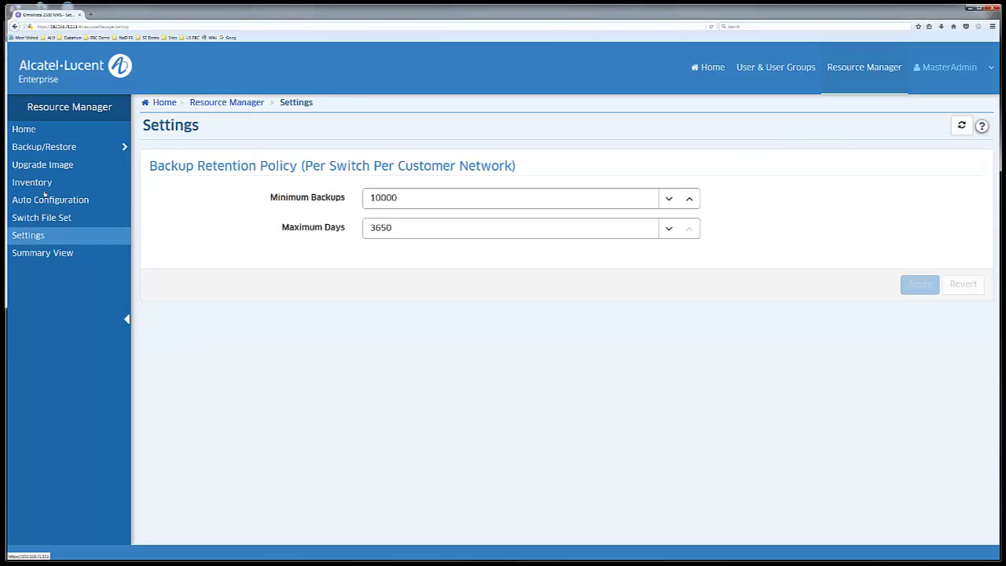
click(52, 78)
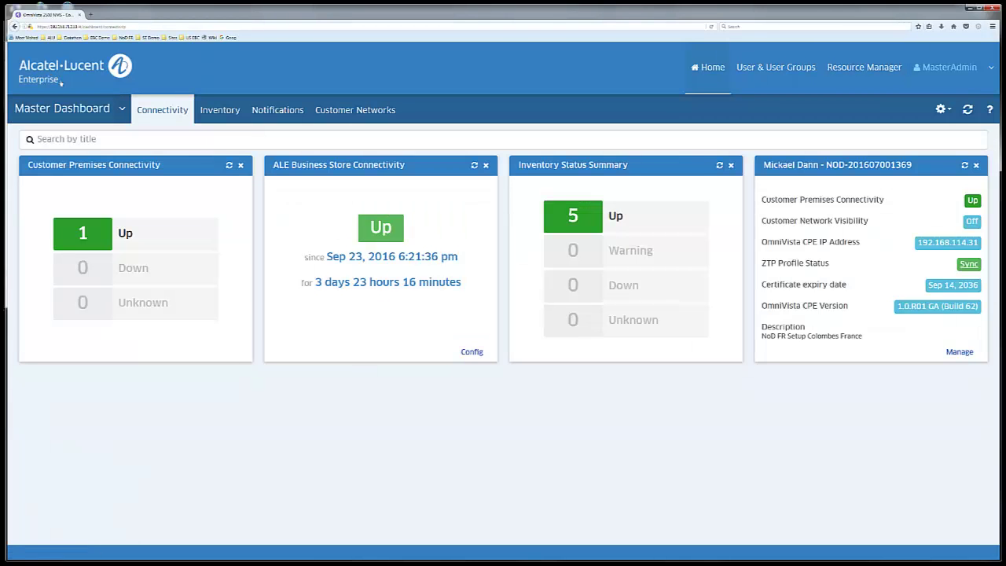
Step: Switch from the Master Dashboard to the customer network's OmniVista 2500 NMS dashboard
click(124, 115)
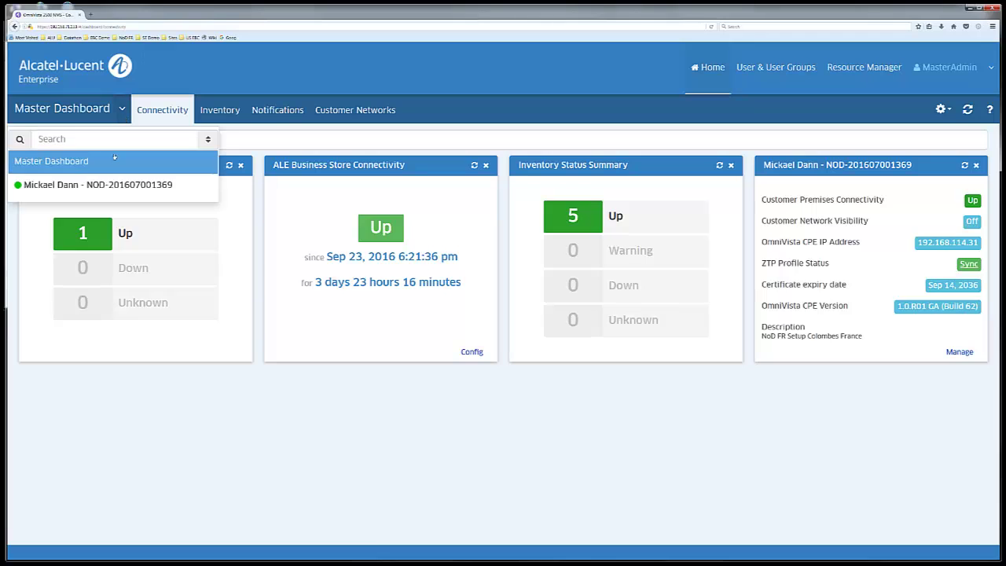
click(104, 186)
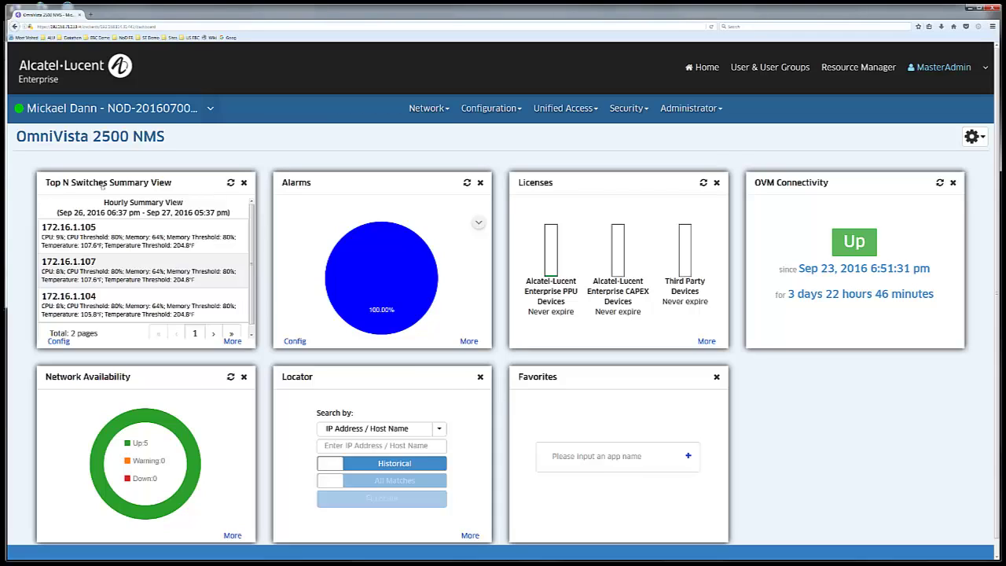
Step: Inspect Slave Chassis 2 in switch 172.16.1.108's topology overlay, then return to the Master Dashboard
mouse_move(424, 110)
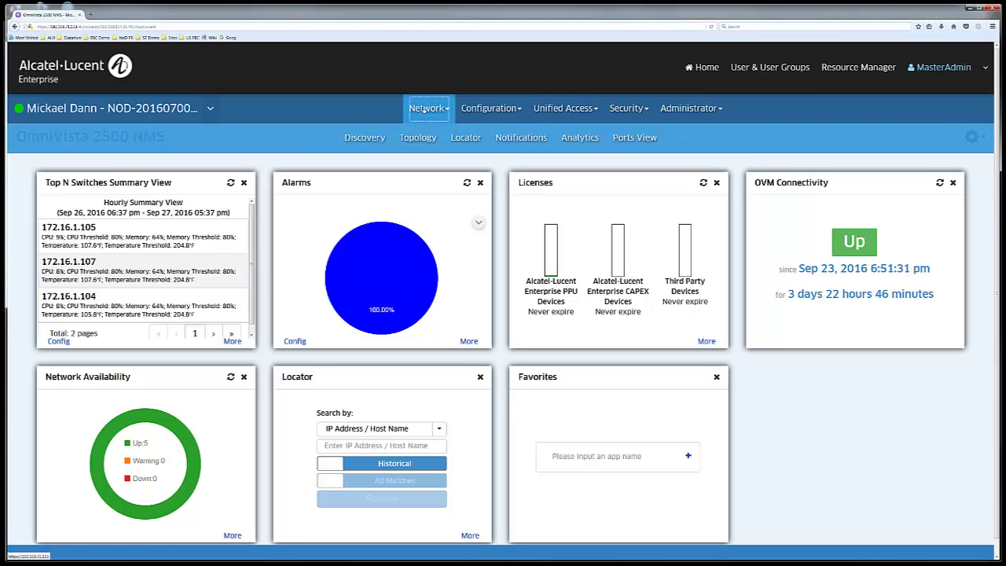
click(416, 137)
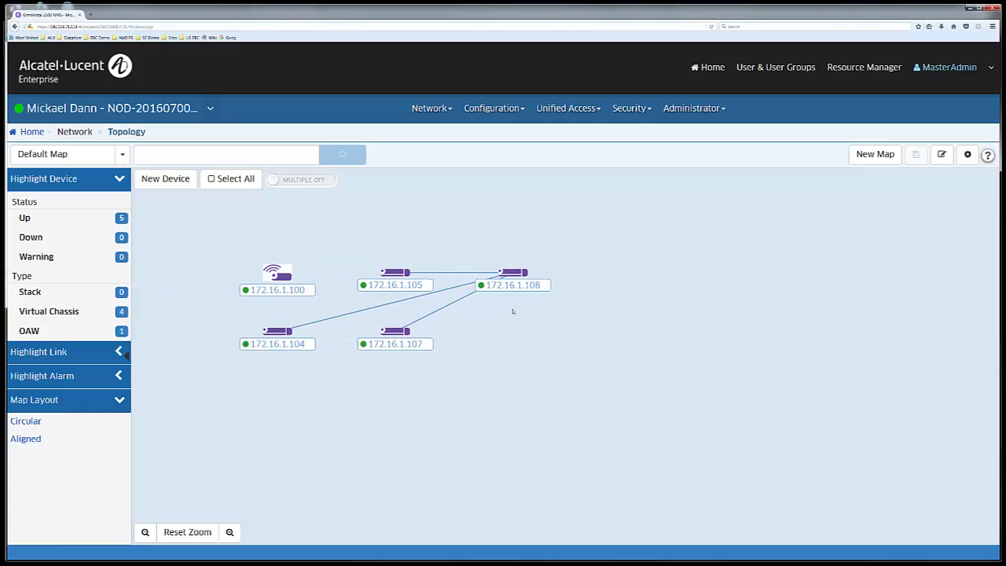
click(512, 277)
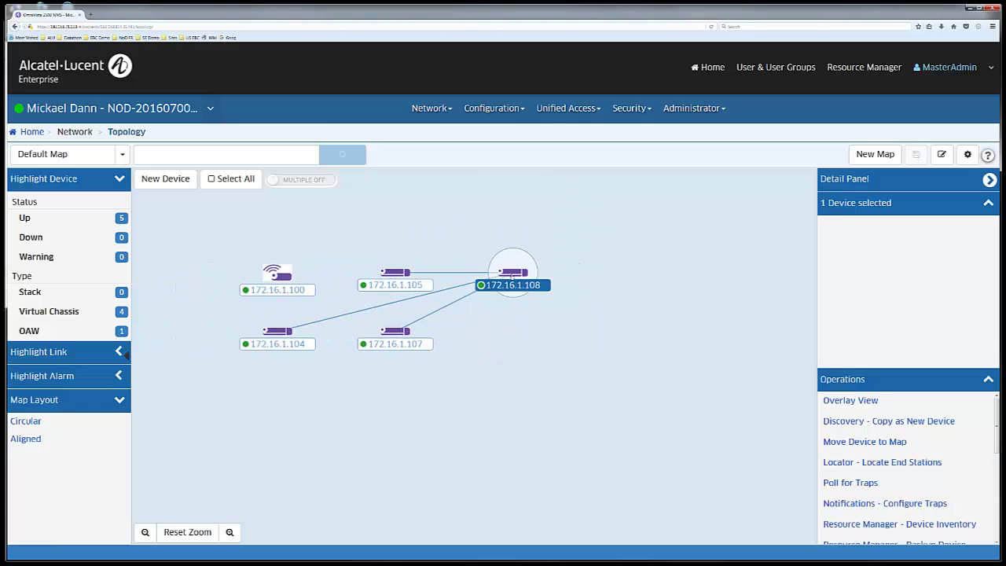
click(849, 400)
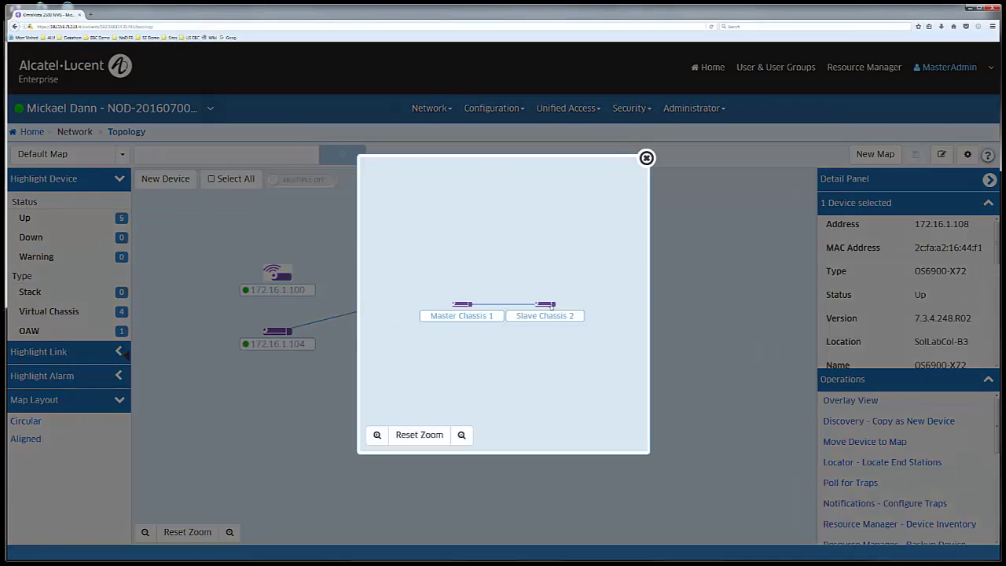
click(549, 305)
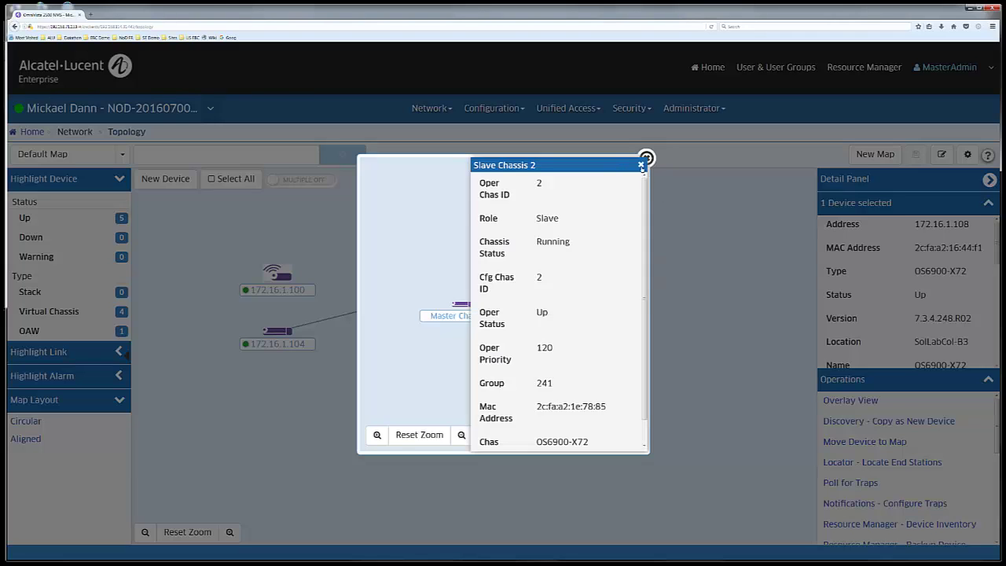
click(640, 165)
click(646, 158)
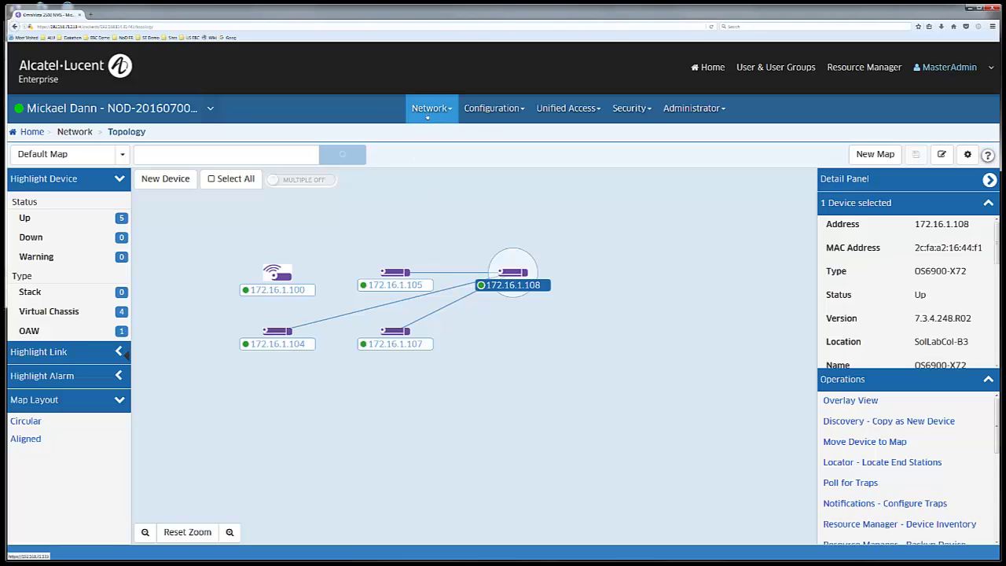
click(95, 78)
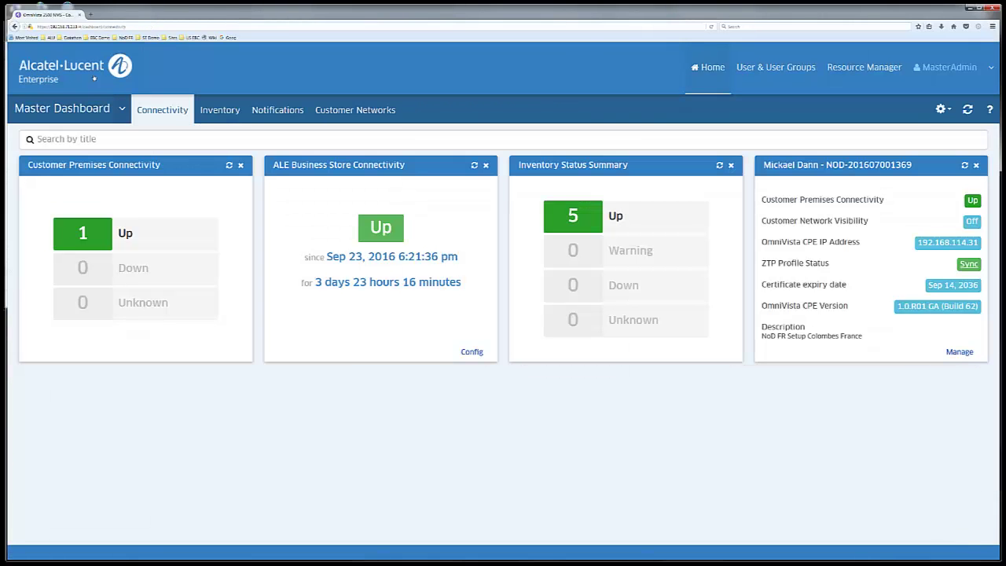